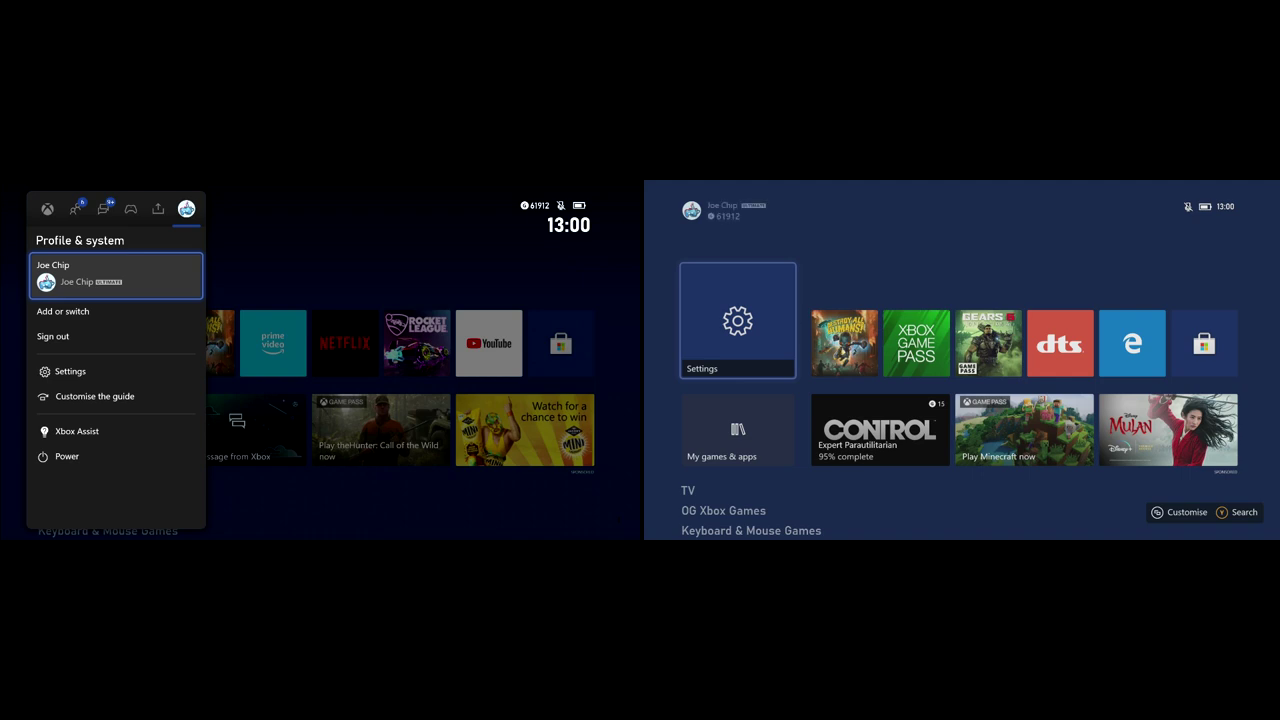
Step: Switch the first console from the main profile to the kid test profile
{"action": "key", "text": "Down"}
{"action": "key", "text": "Return"}
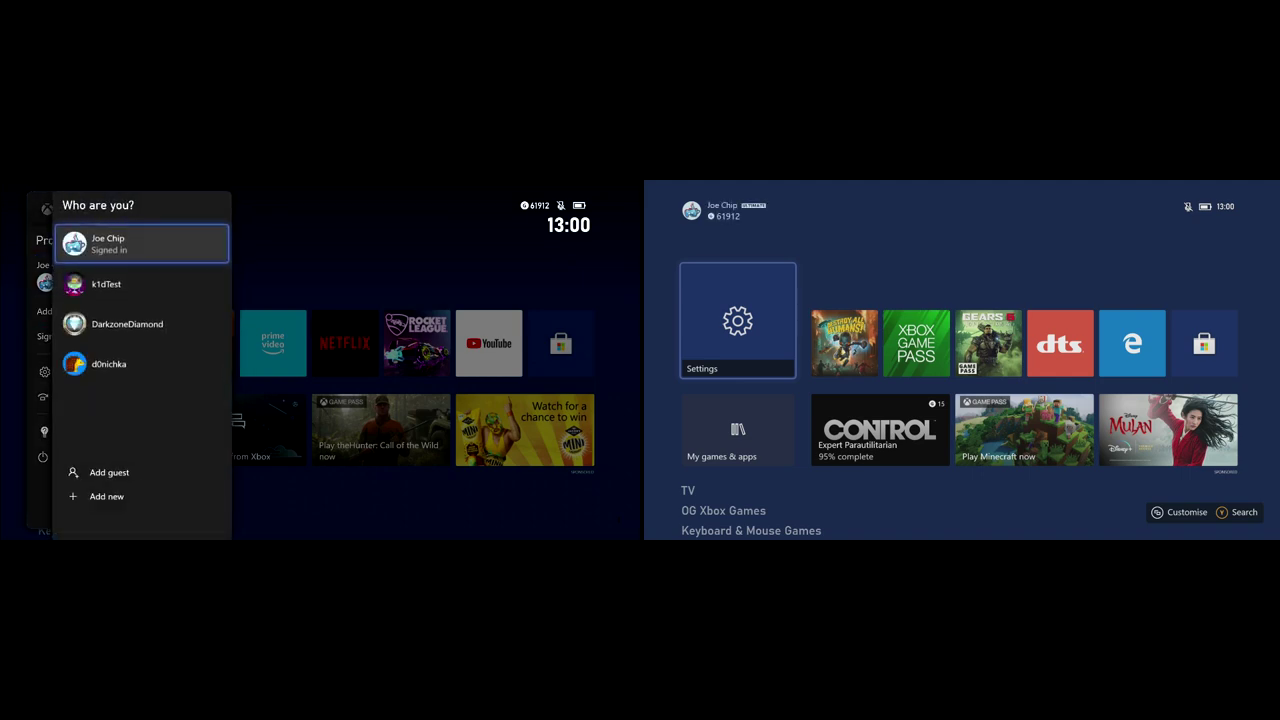
{"action": "key", "text": "Down"}
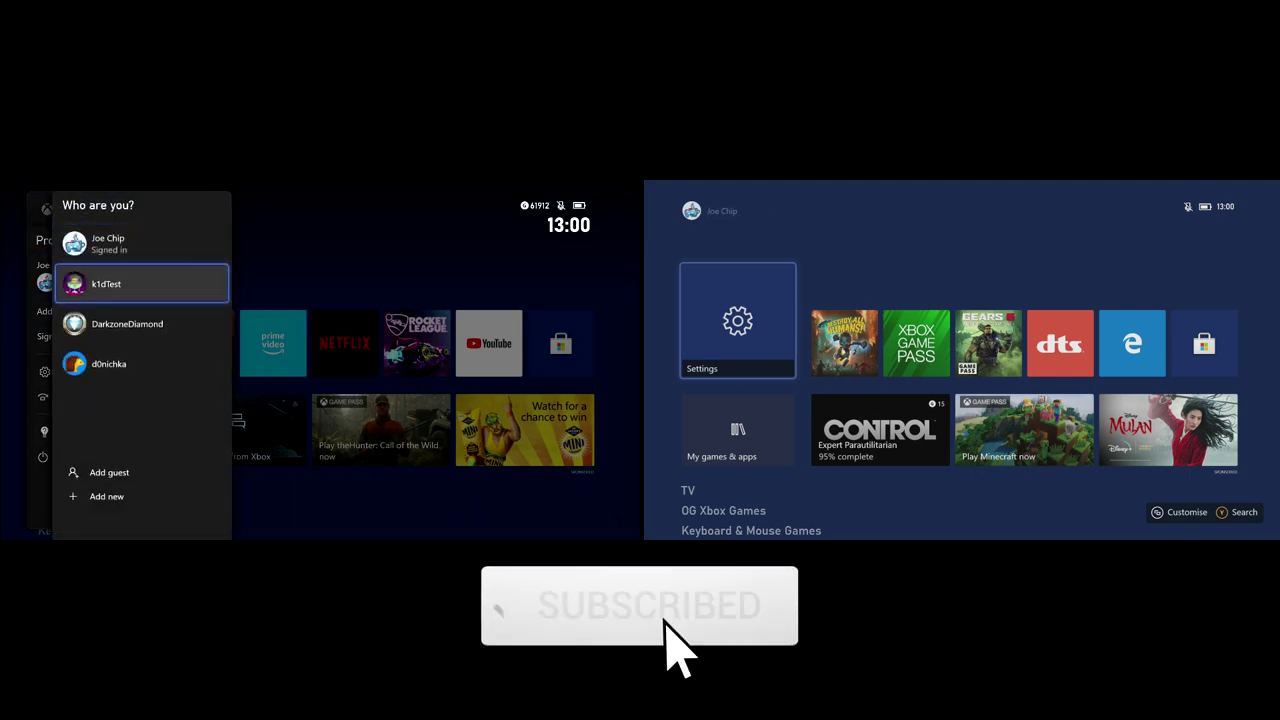
{"action": "key", "text": "Return"}
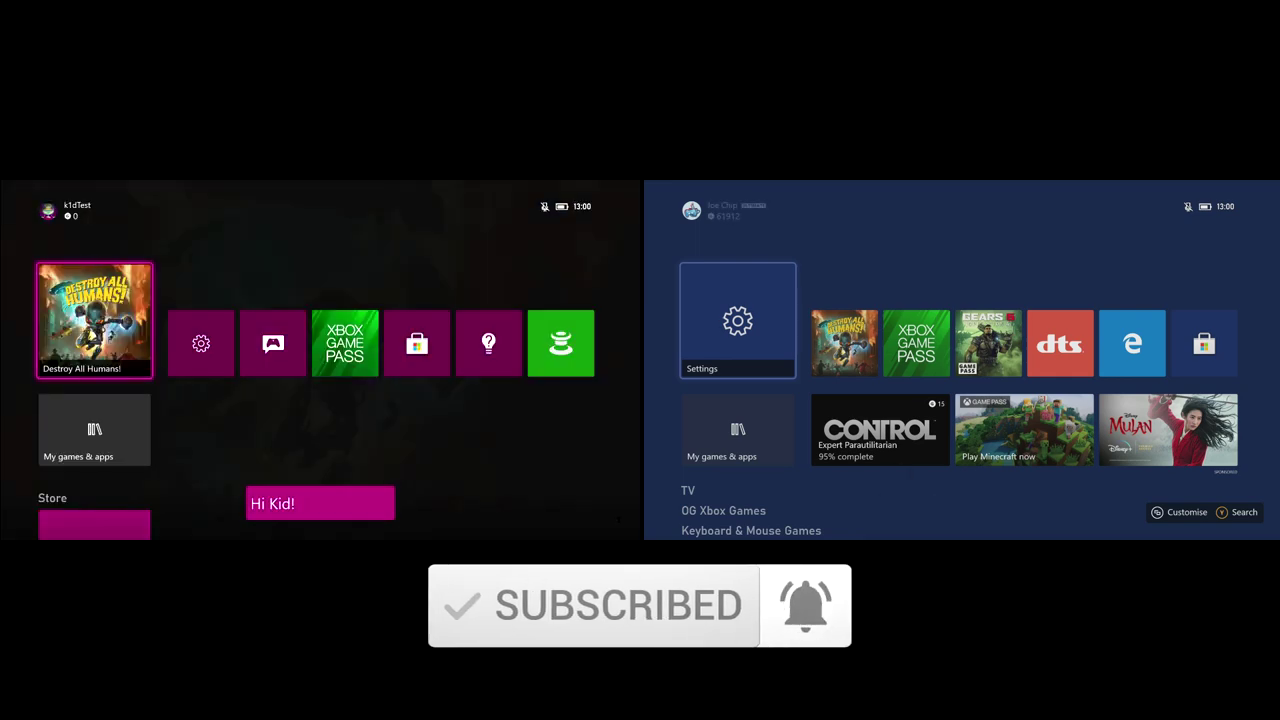
{"action": "key", "text": "Right"}
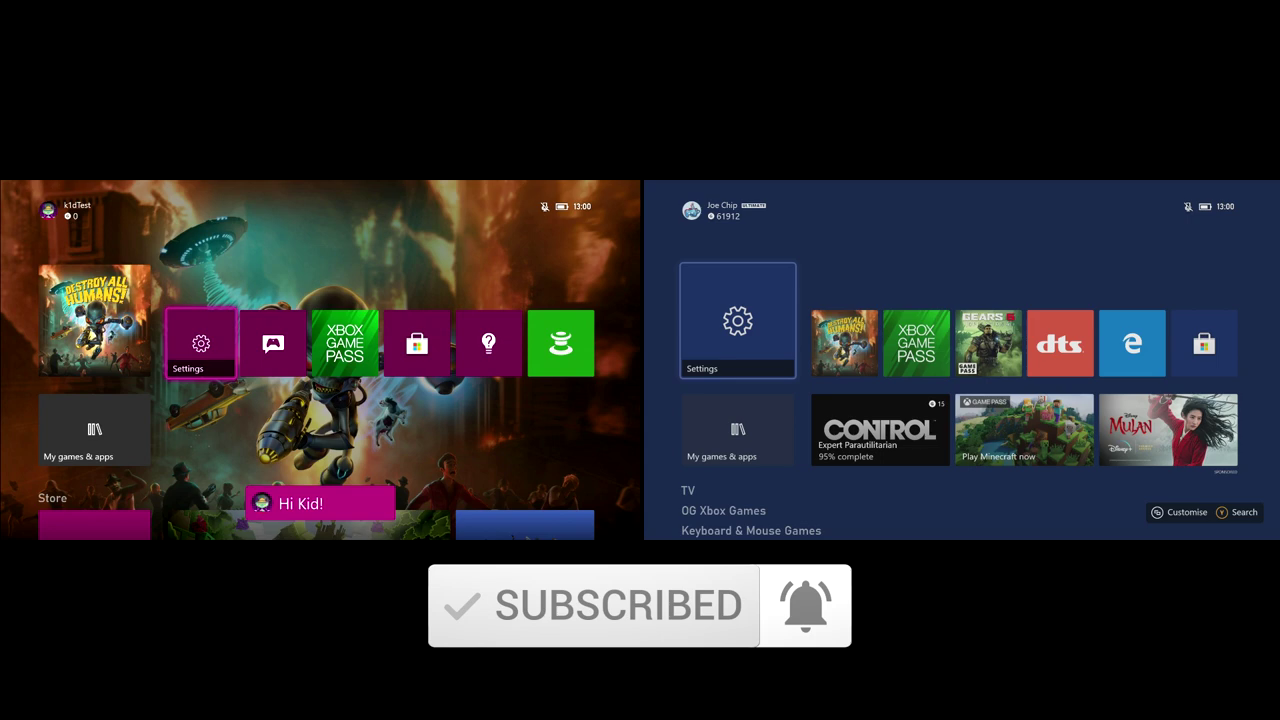
{"action": "key", "text": "Return"}
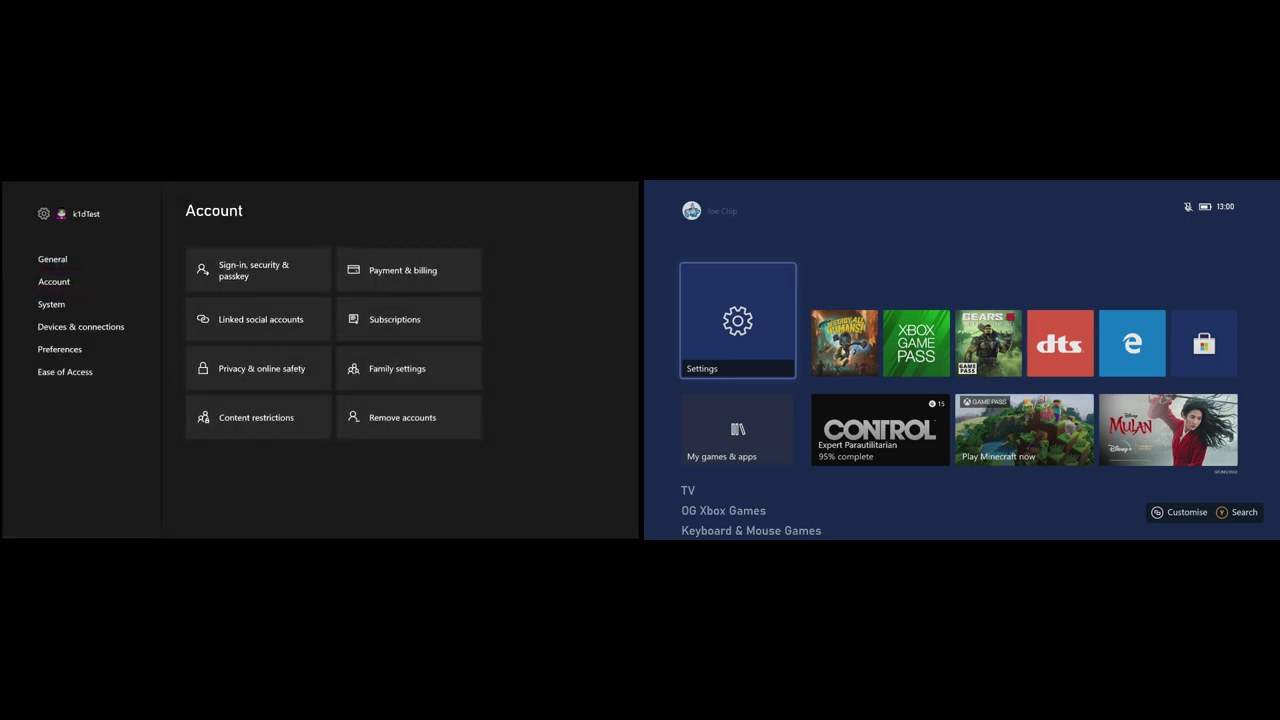
{"action": "key", "text": "Escape"}
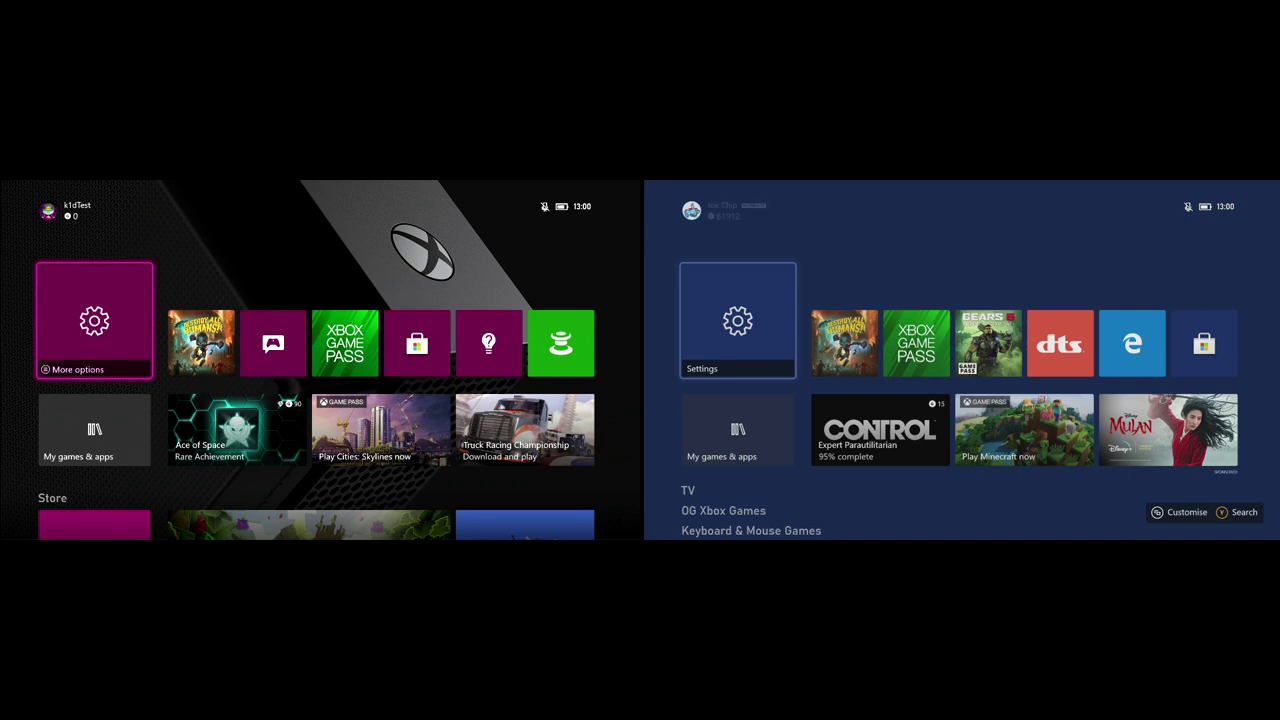
Step: Bring up the list of profiles that can be added or switched to on the first console
{"action": "key", "text": "super"}
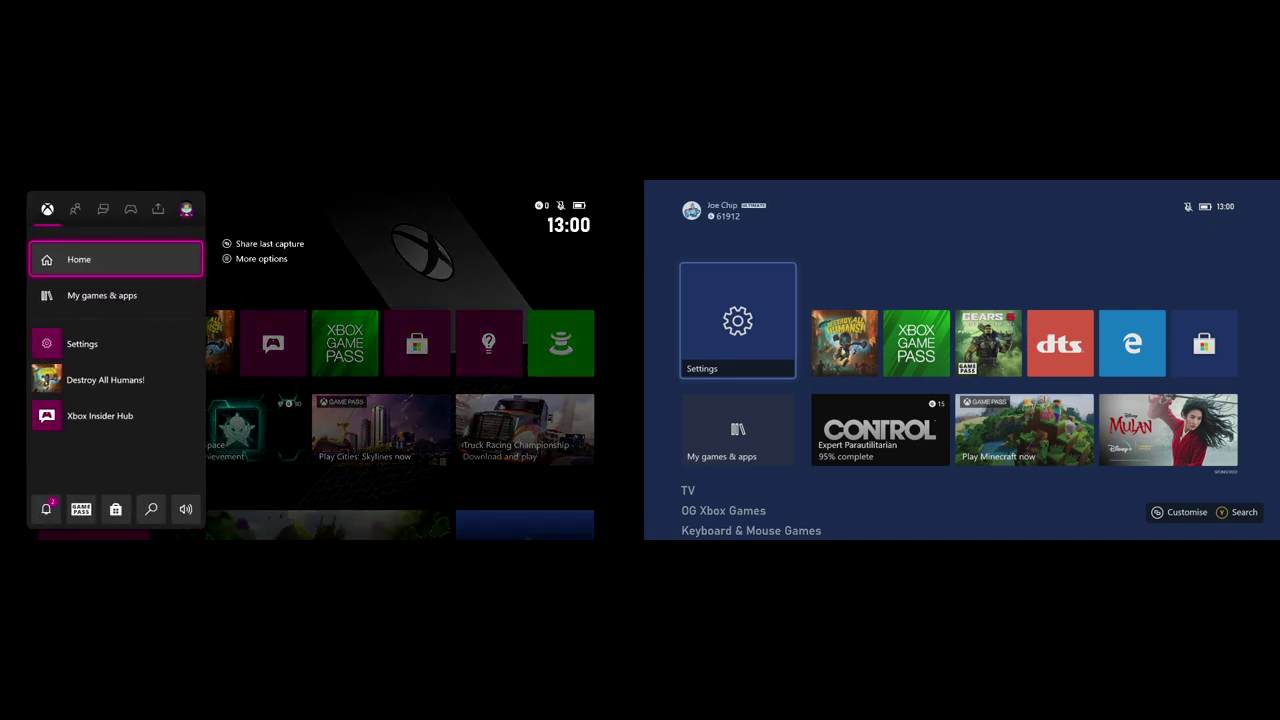
{"action": "key", "text": "Right"}
{"action": "key", "text": "Right"}
{"action": "key", "text": "Right"}
{"action": "key", "text": "Right"}
{"action": "key", "text": "Right"}
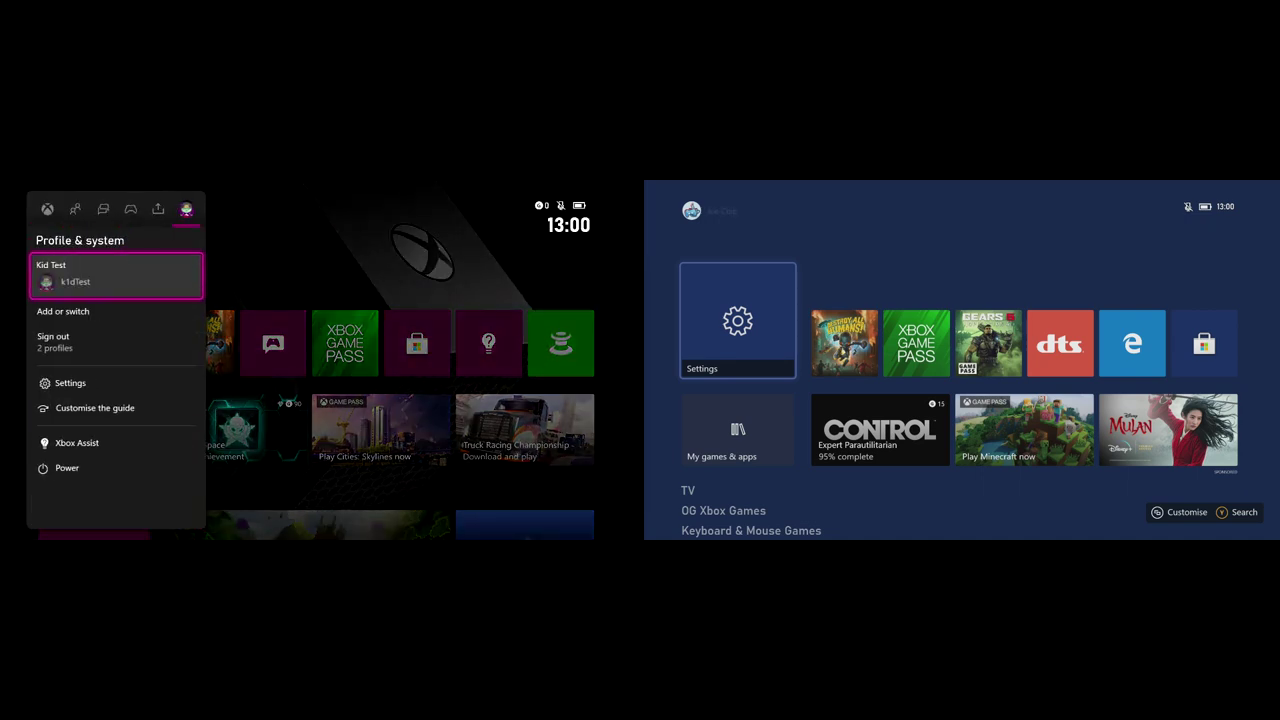
{"action": "key", "text": "Down"}
{"action": "key", "text": "Down"}
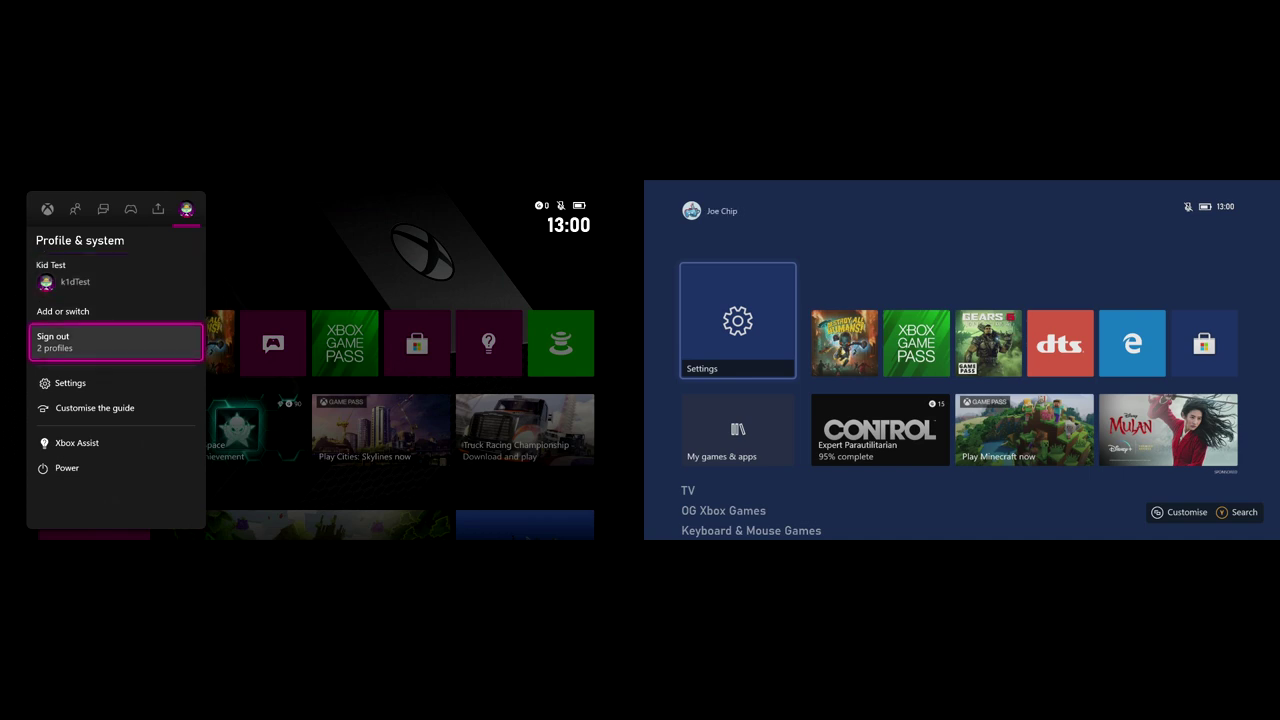
{"action": "key", "text": "Up"}
{"action": "key", "text": "Return"}
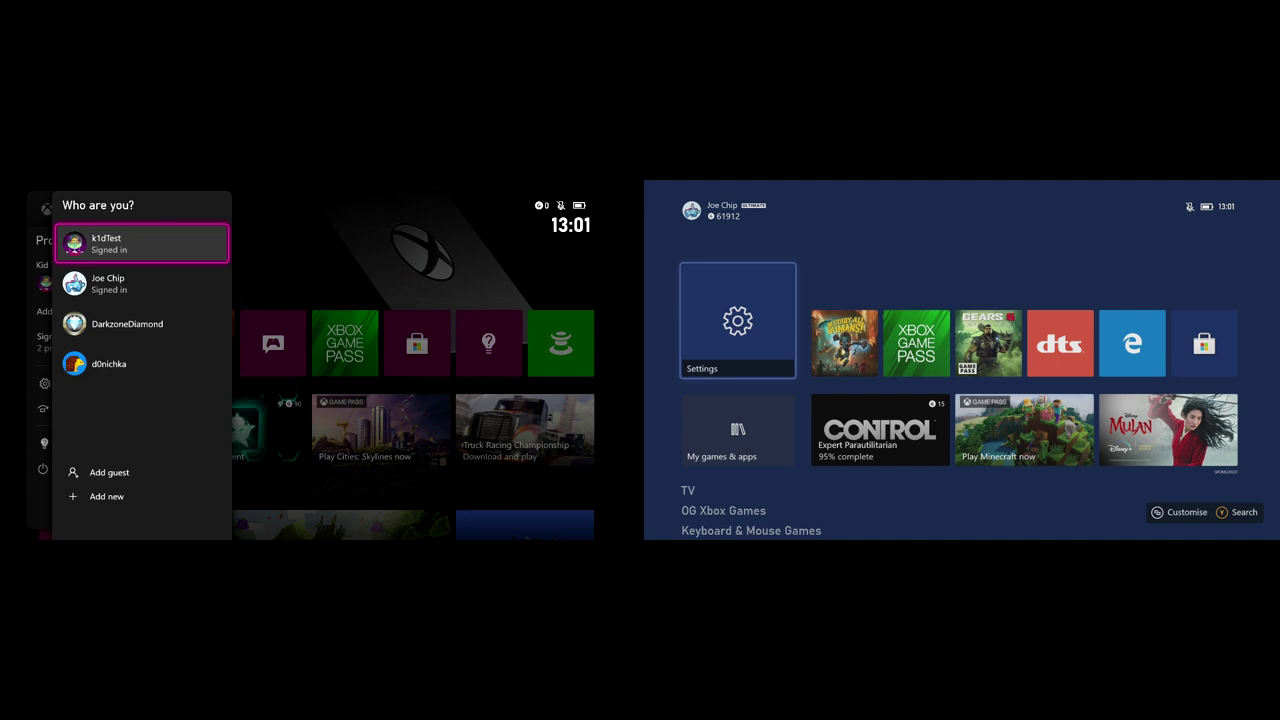
Step: Check the sign-in status of the kid test and main profiles, and return to the home screen
{"action": "key", "text": "Down"}
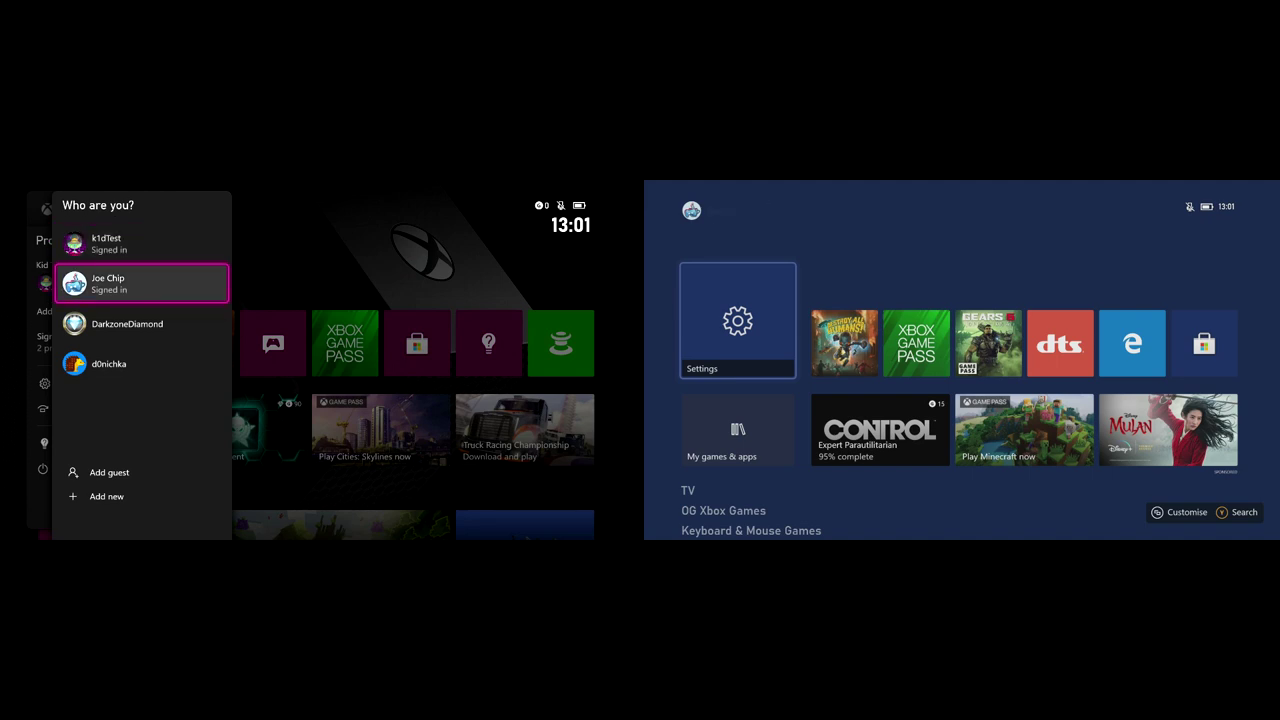
{"action": "key", "text": "Up"}
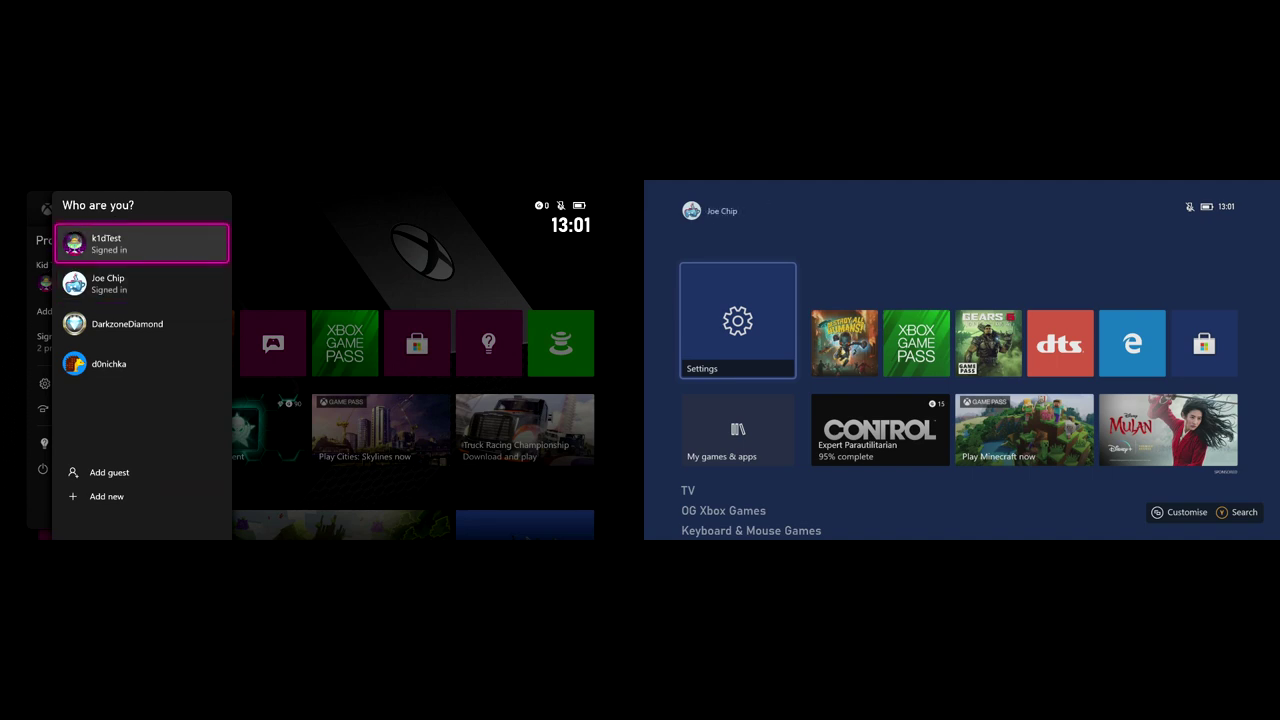
{"action": "key", "text": "Down"}
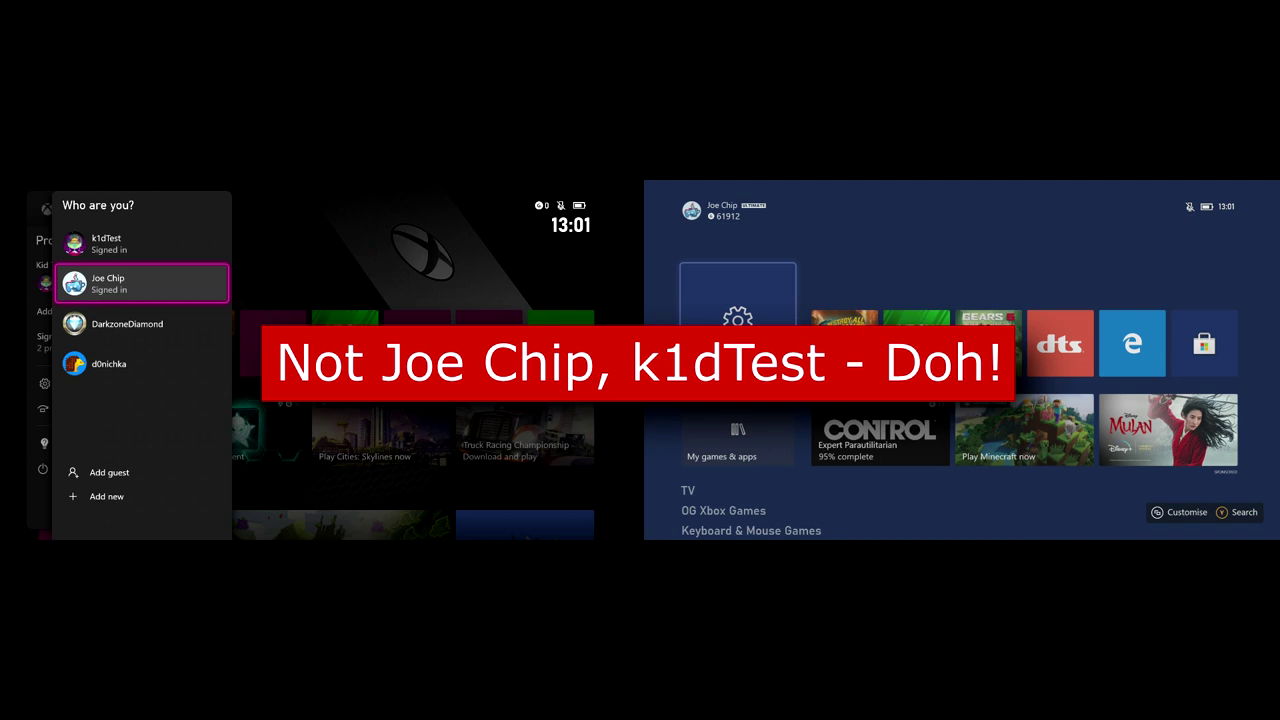
{"action": "key", "text": "Up"}
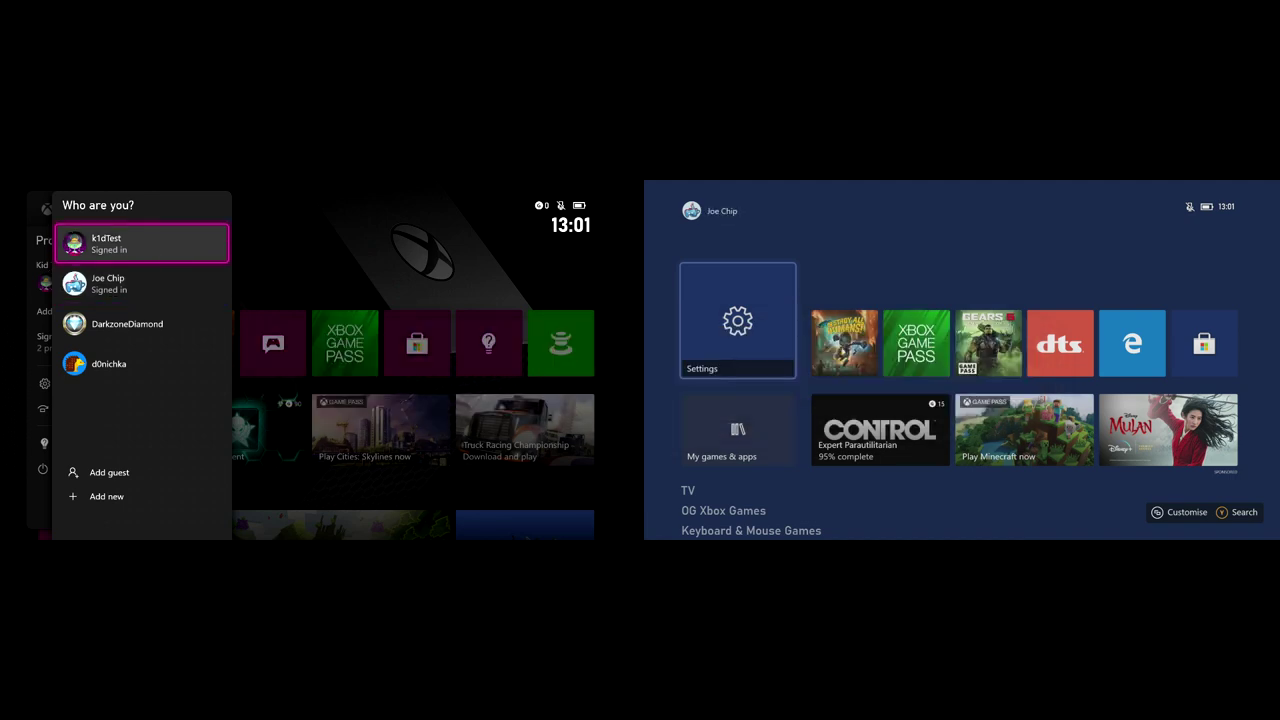
{"action": "key", "text": "Escape"}
{"action": "key", "text": "Escape"}
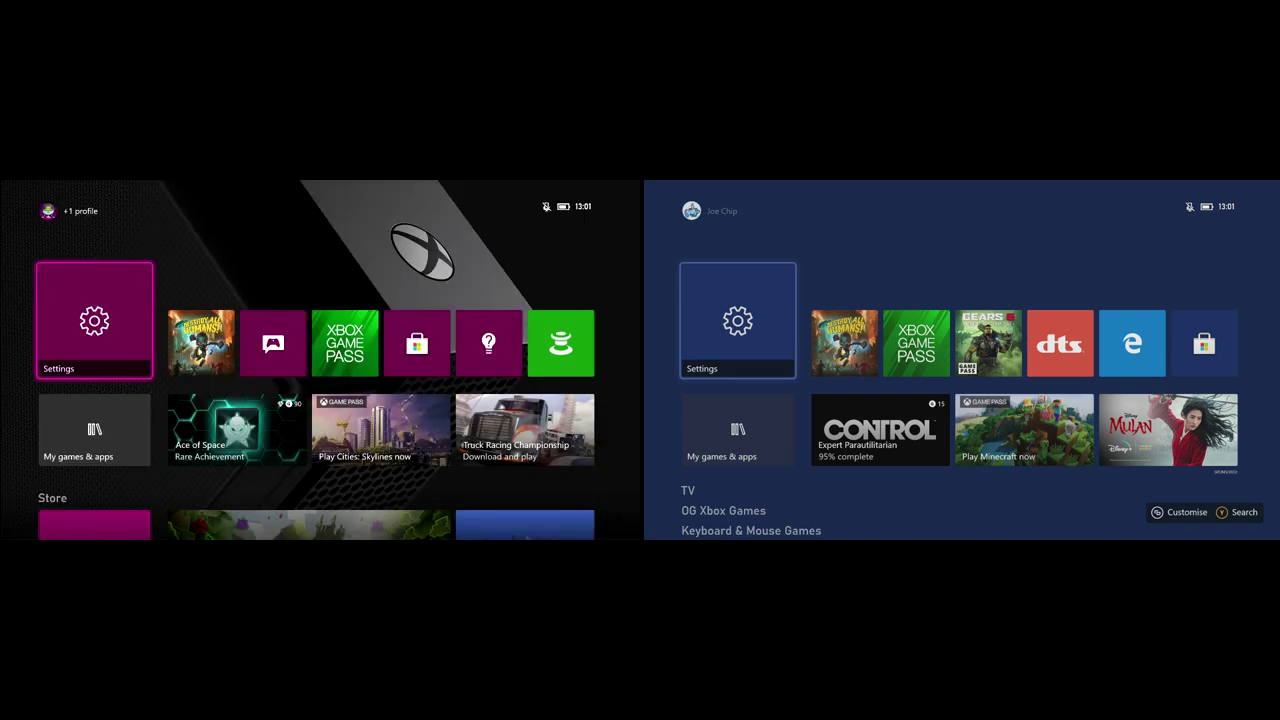
Step: Launch Destroy All Humans! on the first console and continue past the title screen to the main menu
{"action": "key", "text": "Right"}
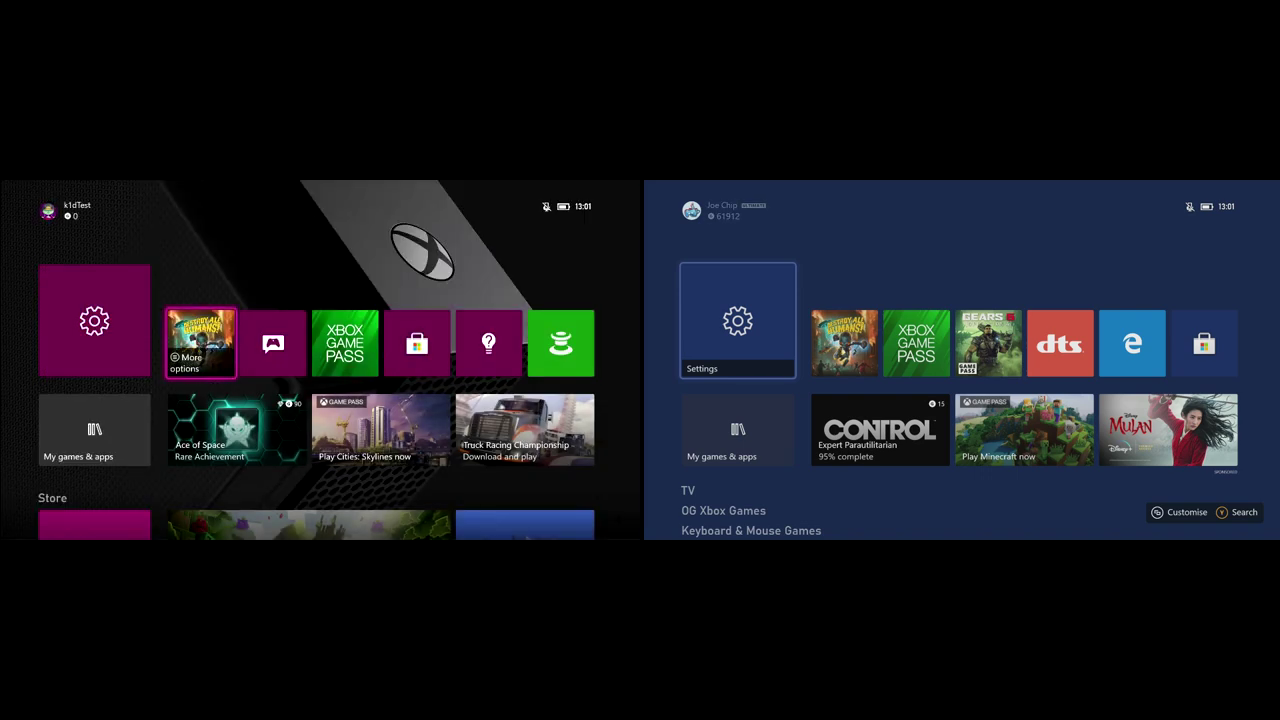
{"action": "key", "text": "Return"}
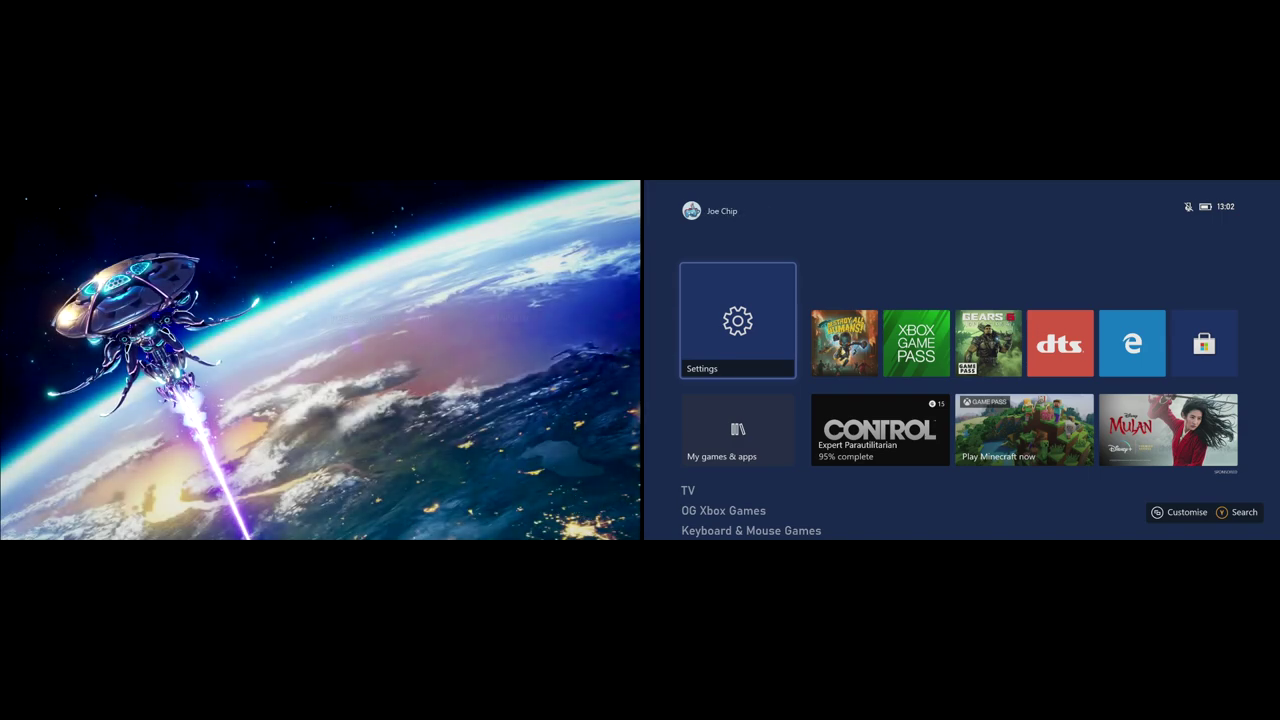
{"action": "key", "text": "Return"}
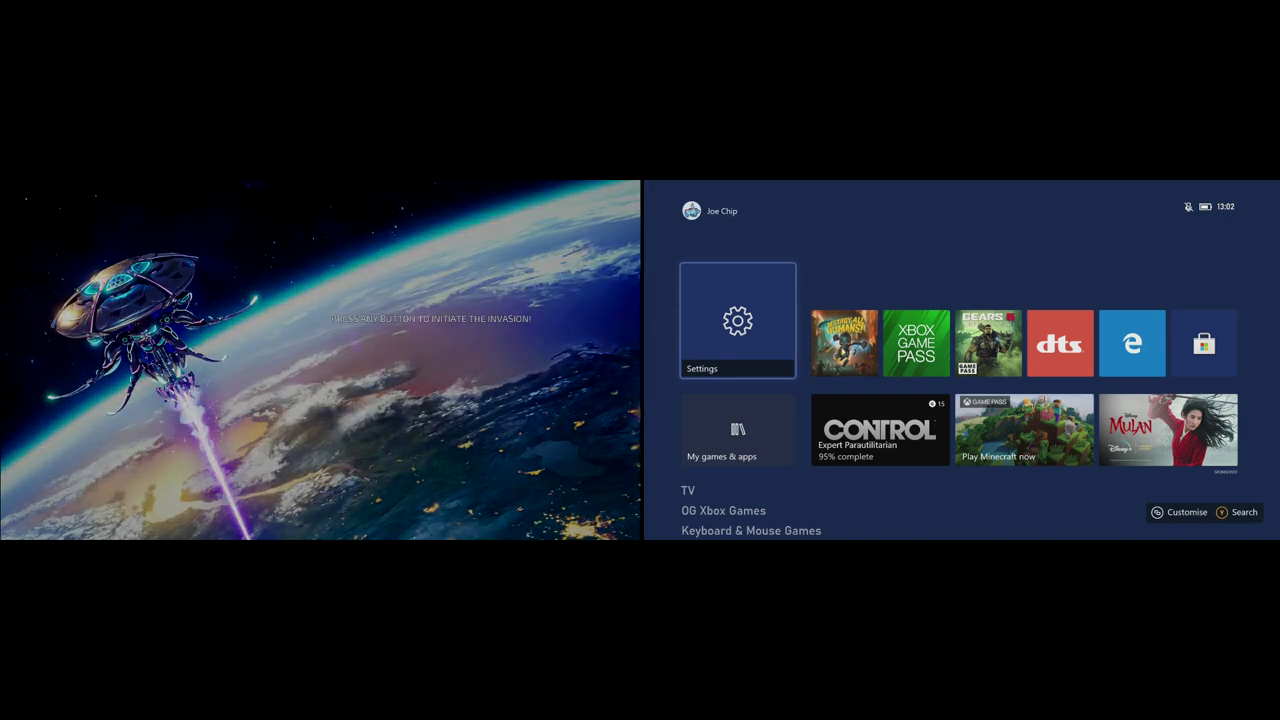
{"action": "key", "text": "Return"}
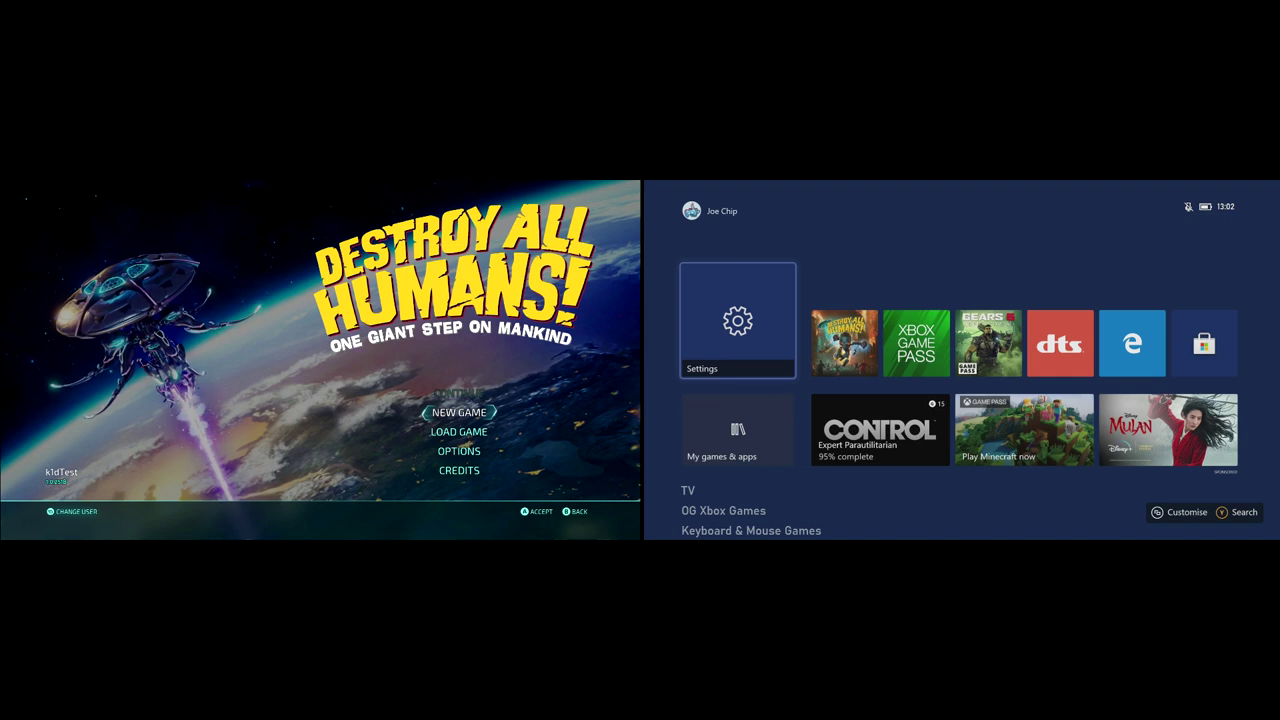
Step: Bring up the profile switching list over the running Destroy All Humans! game on the first console
{"action": "key", "text": "super"}
{"action": "key", "text": "Right"}
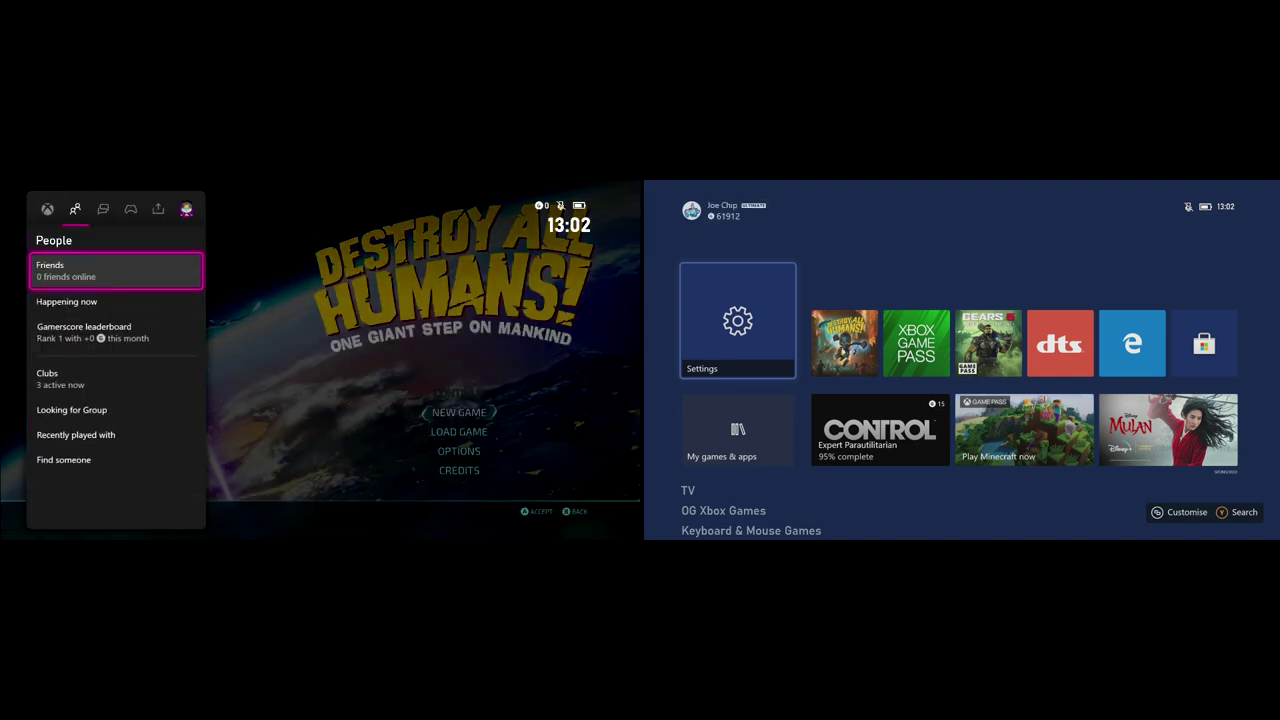
{"action": "key", "text": "Right"}
{"action": "key", "text": "Right"}
{"action": "key", "text": "Right"}
{"action": "key", "text": "Right"}
{"action": "key", "text": "Down"}
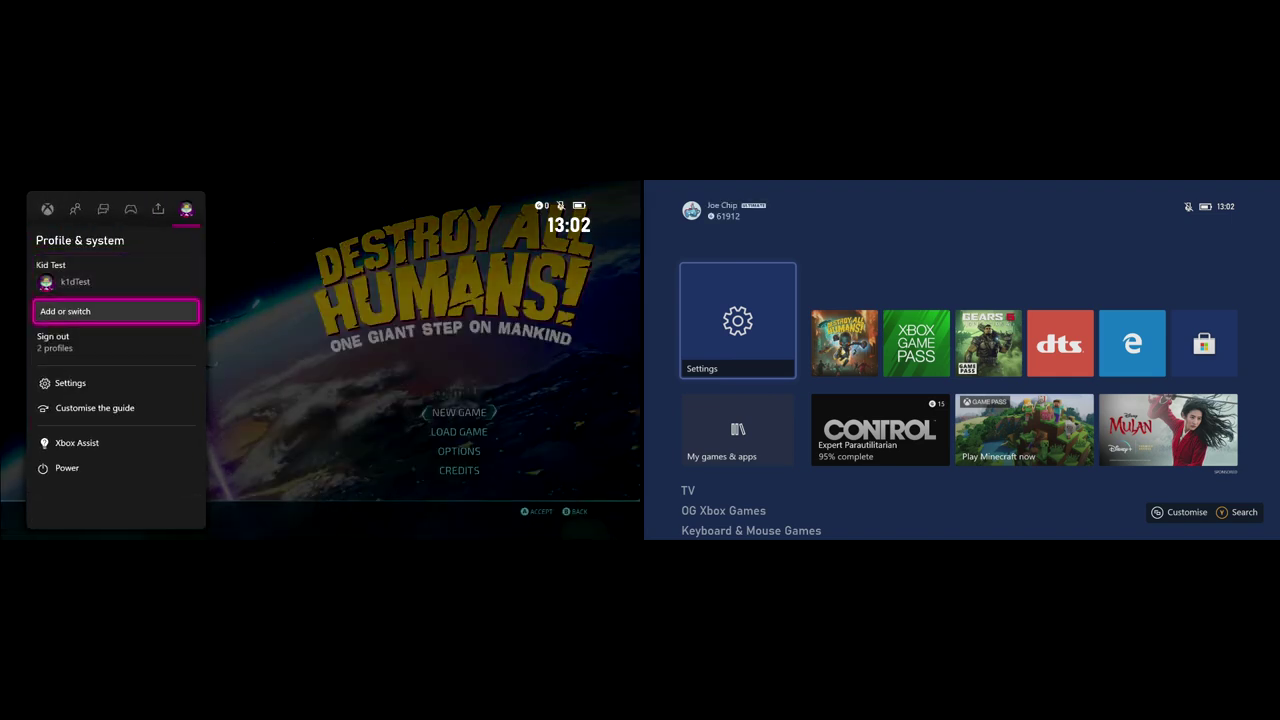
{"action": "key", "text": "Return"}
Step: Compare the sign-in status of the kid test and main profiles, and return to the game's main menu
{"action": "key", "text": "Down"}
{"action": "key", "text": "Up"}
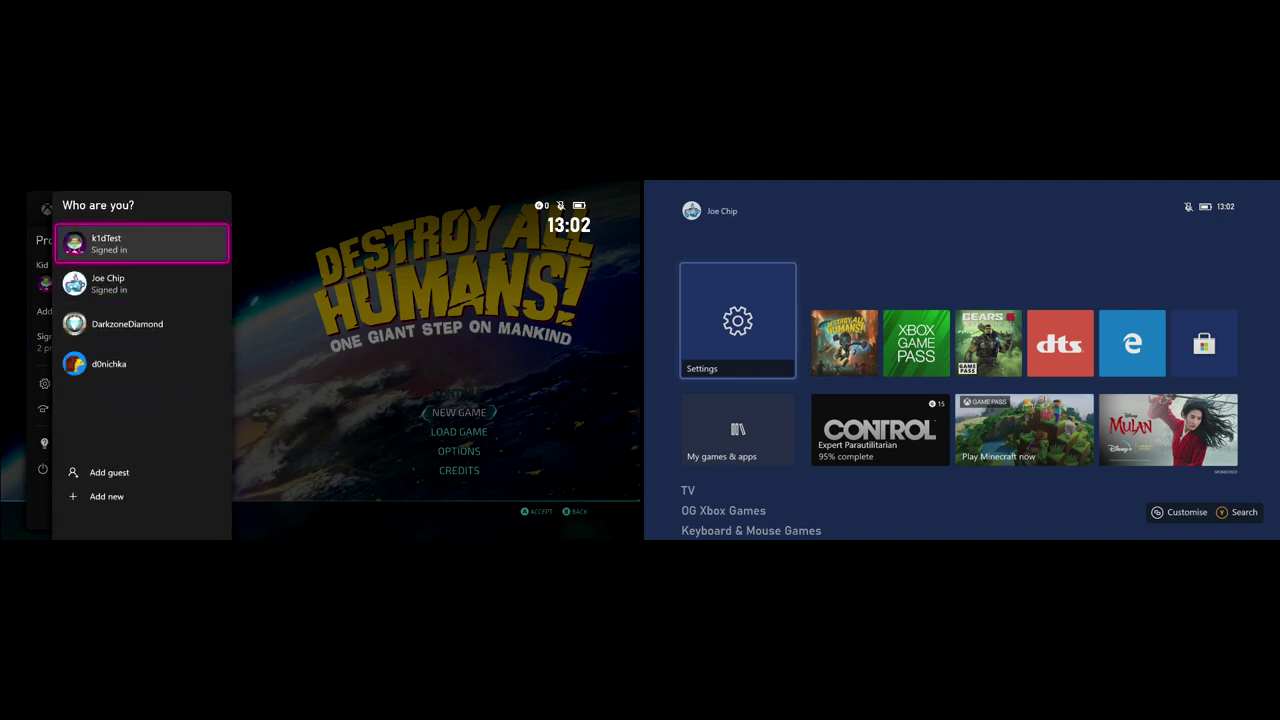
{"action": "key", "text": "Down"}
{"action": "key", "text": "Up"}
{"action": "key", "text": "Down"}
{"action": "key", "text": "Up"}
{"action": "key", "text": "Escape"}
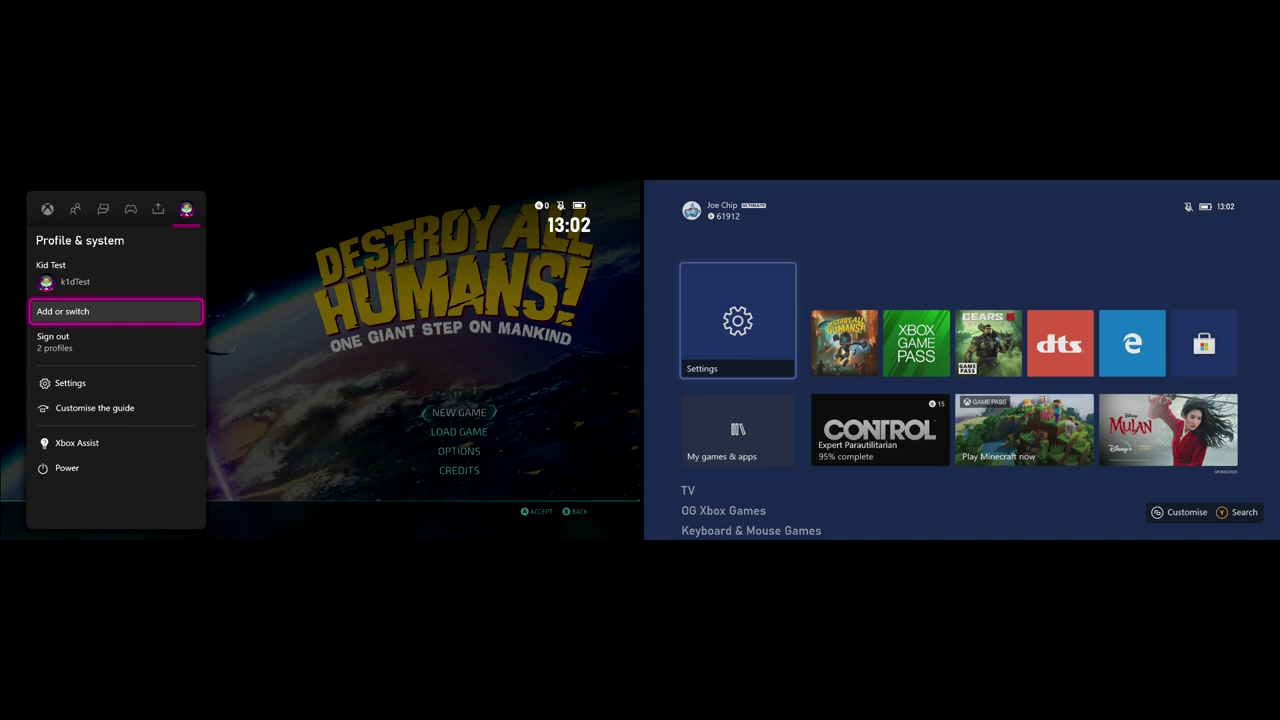
{"action": "key", "text": "Escape"}
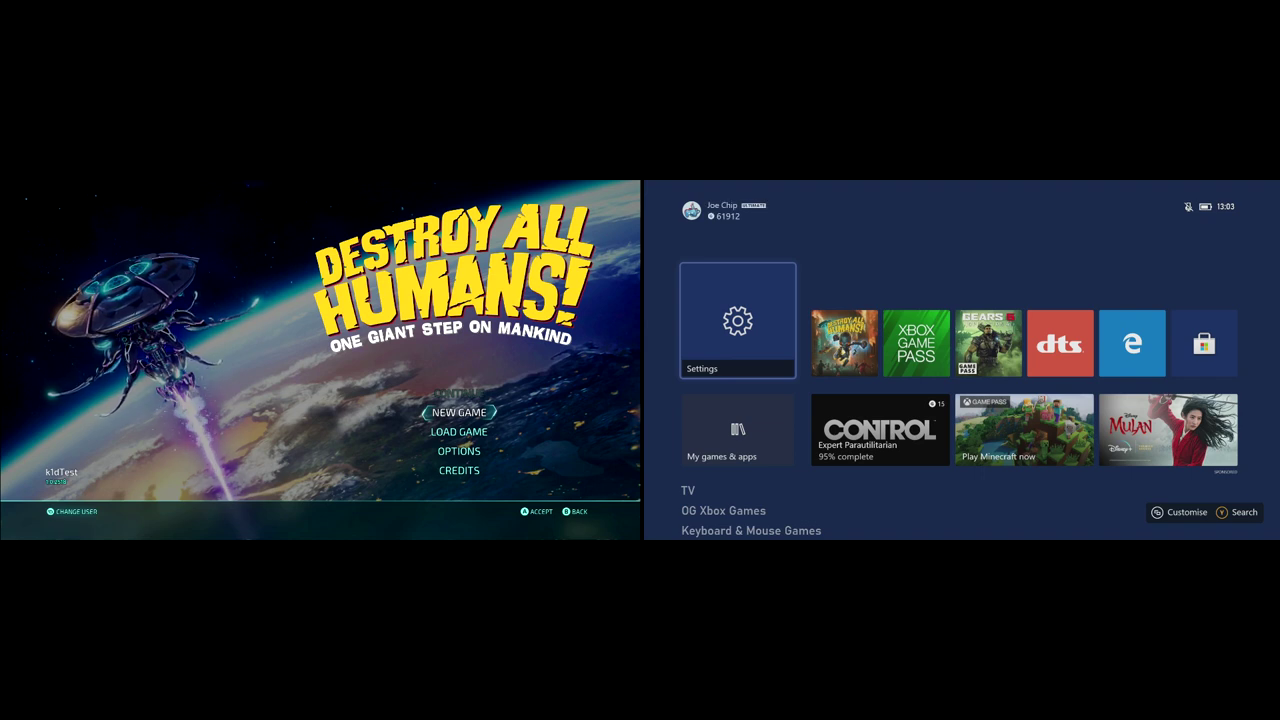
Step: Check which profiles are signed in on the second console, and return to its home screen
{"action": "key", "text": "super"}
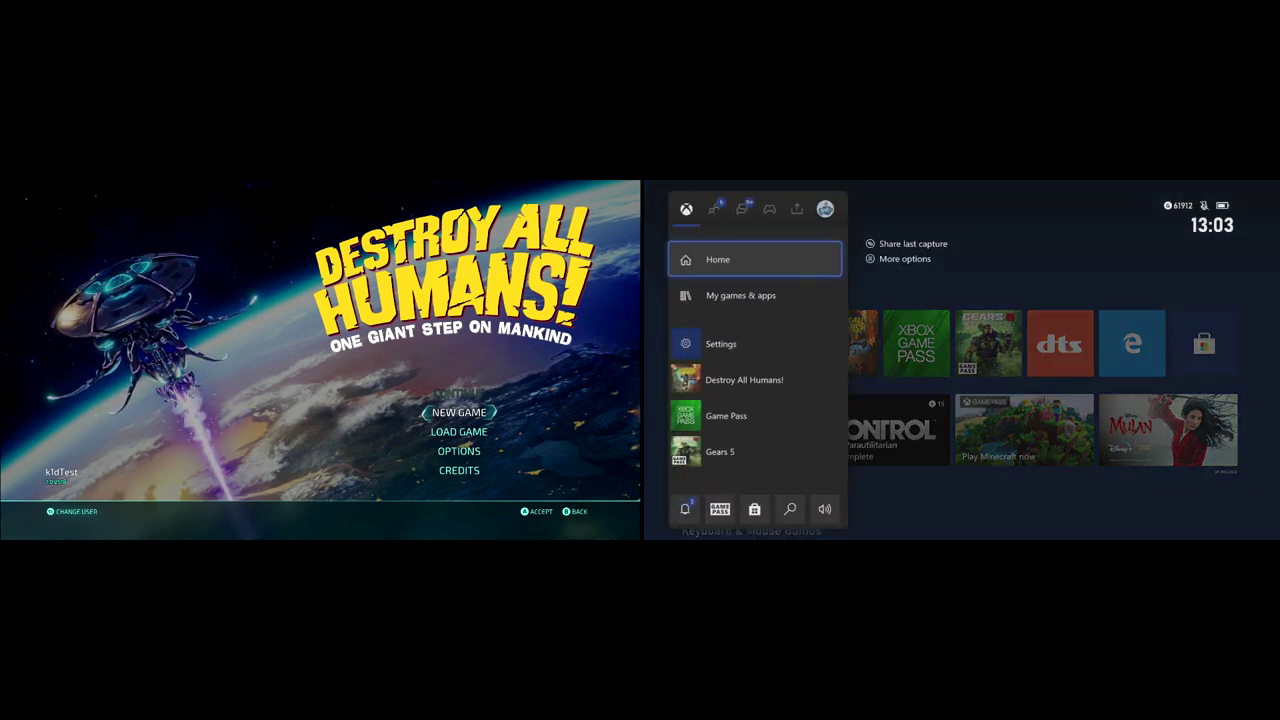
{"action": "key", "text": "Right"}
{"action": "key", "text": "Right"}
{"action": "key", "text": "Right"}
{"action": "key", "text": "Right"}
{"action": "key", "text": "Right"}
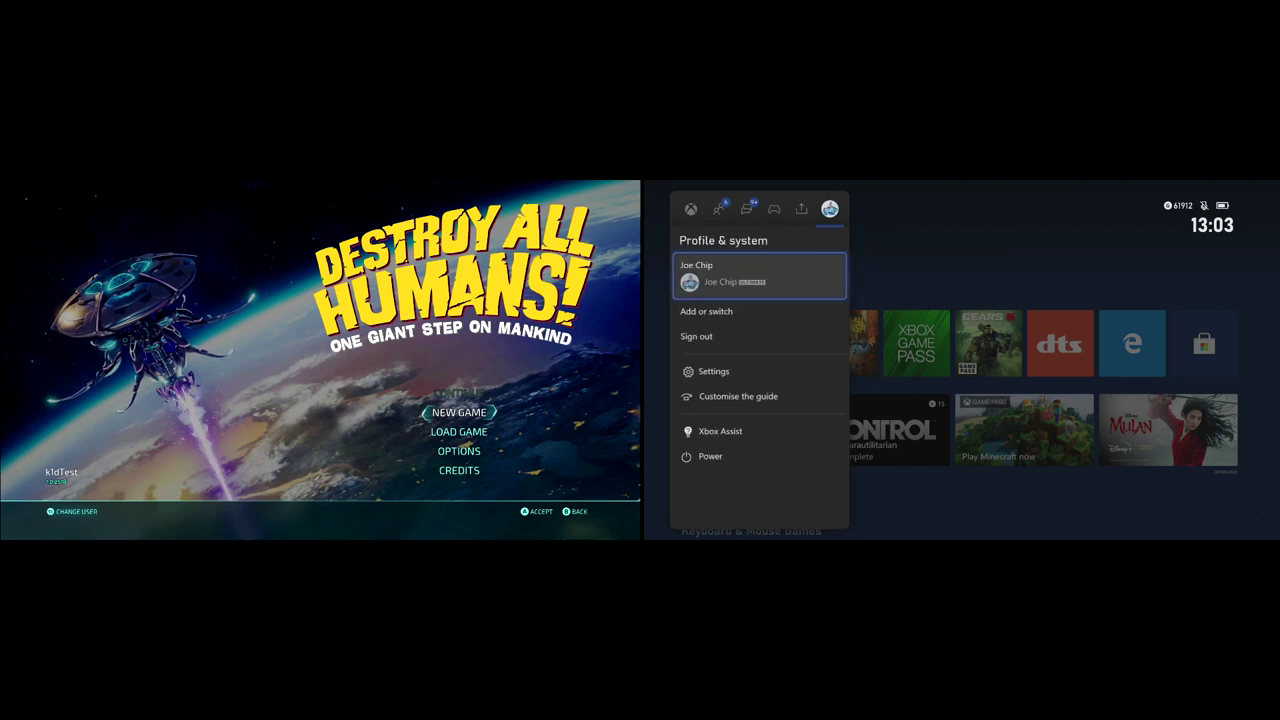
{"action": "key", "text": "Down"}
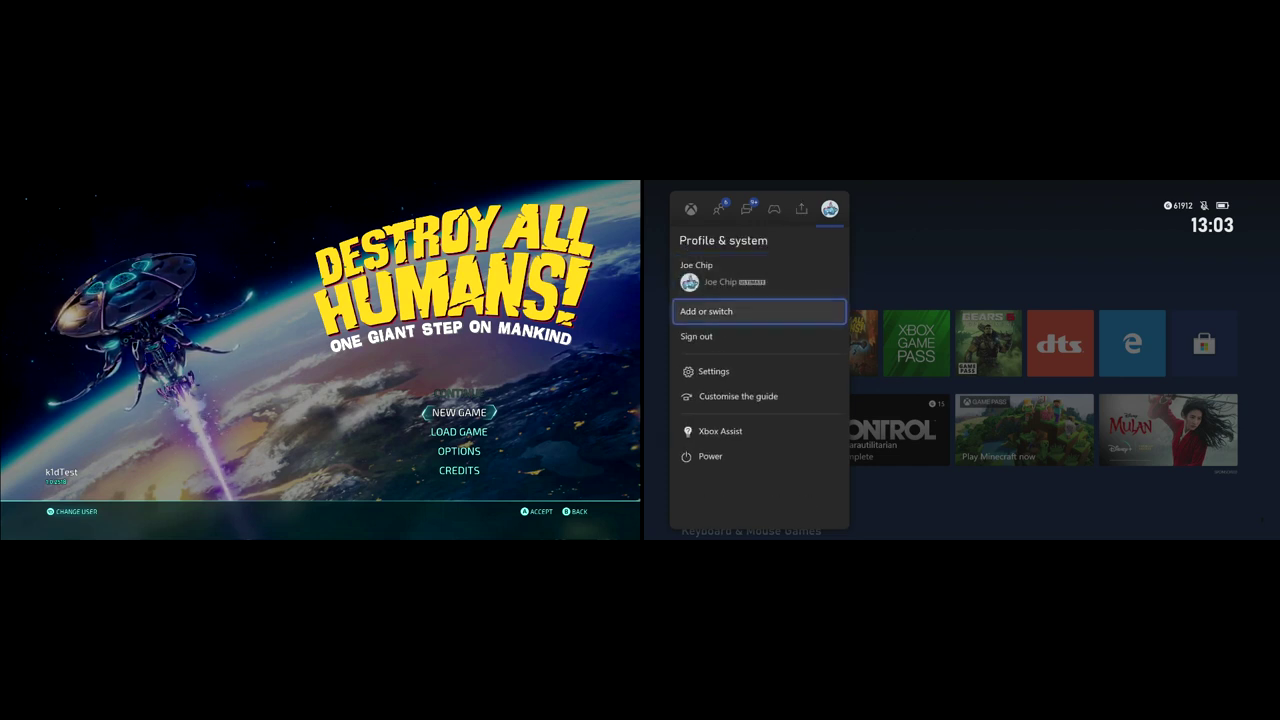
{"action": "key", "text": "Return"}
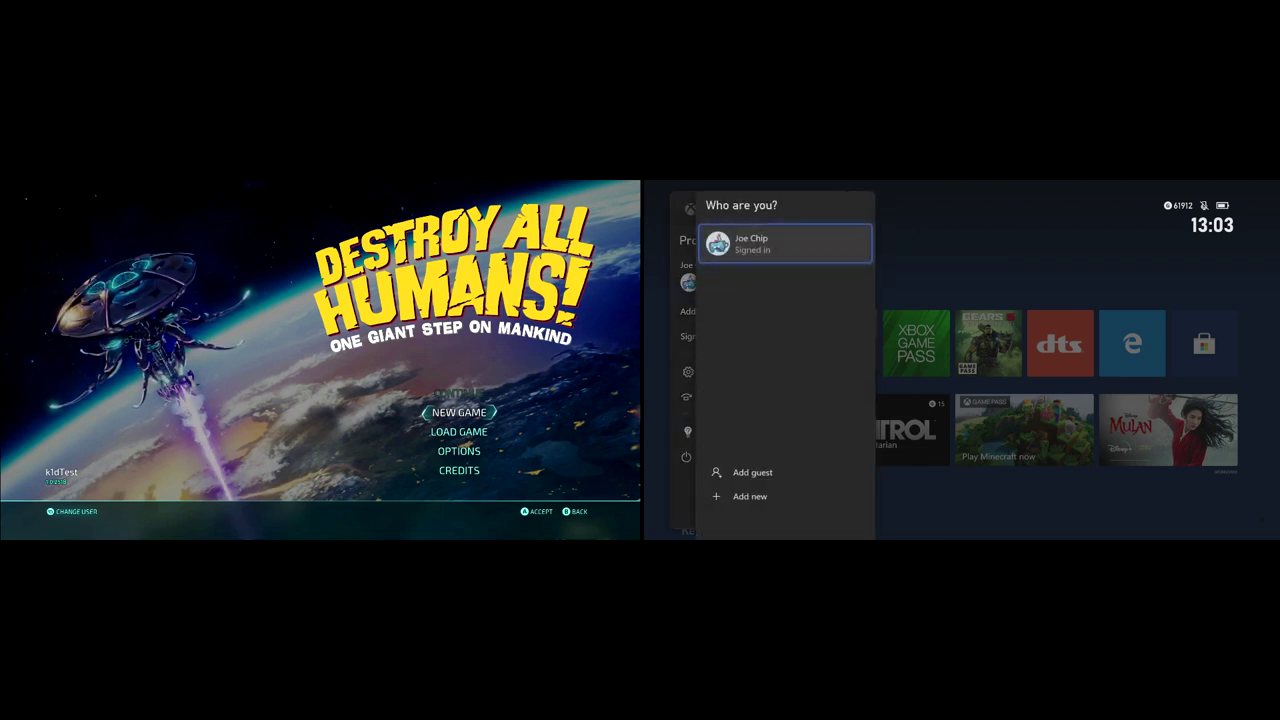
{"action": "key", "text": "Down"}
{"action": "key", "text": "Up"}
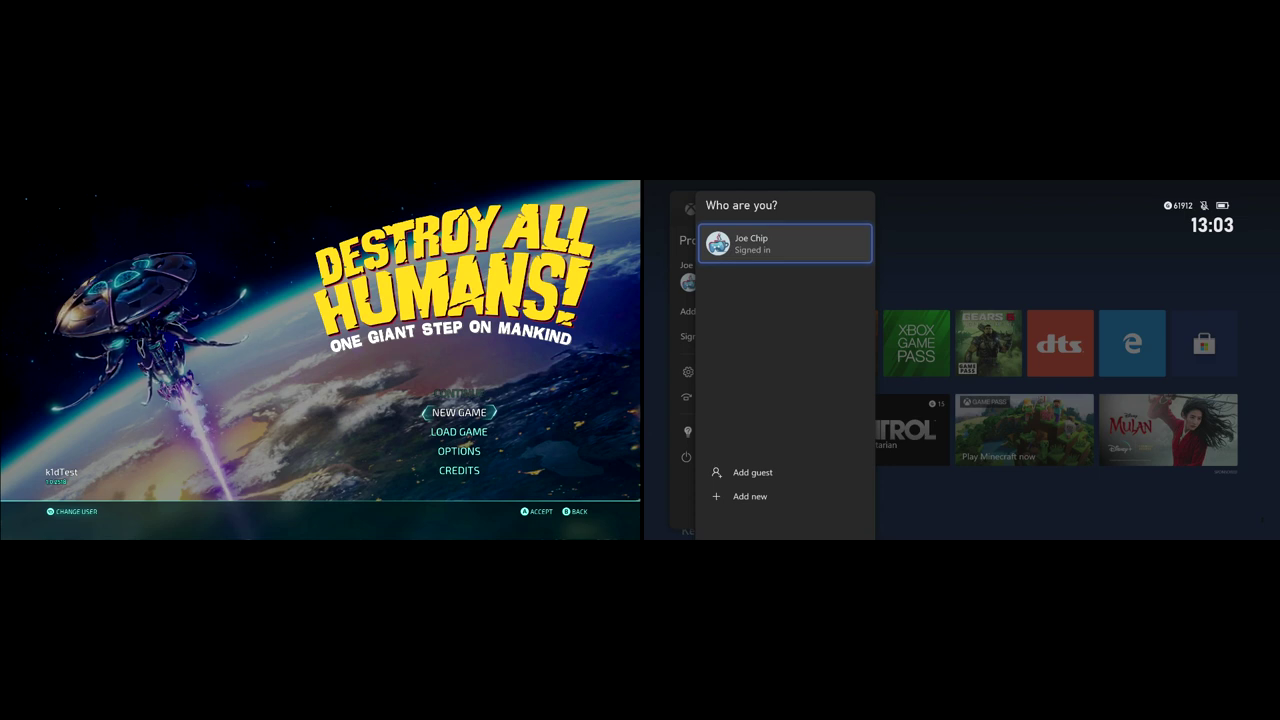
{"action": "key", "text": "Escape"}
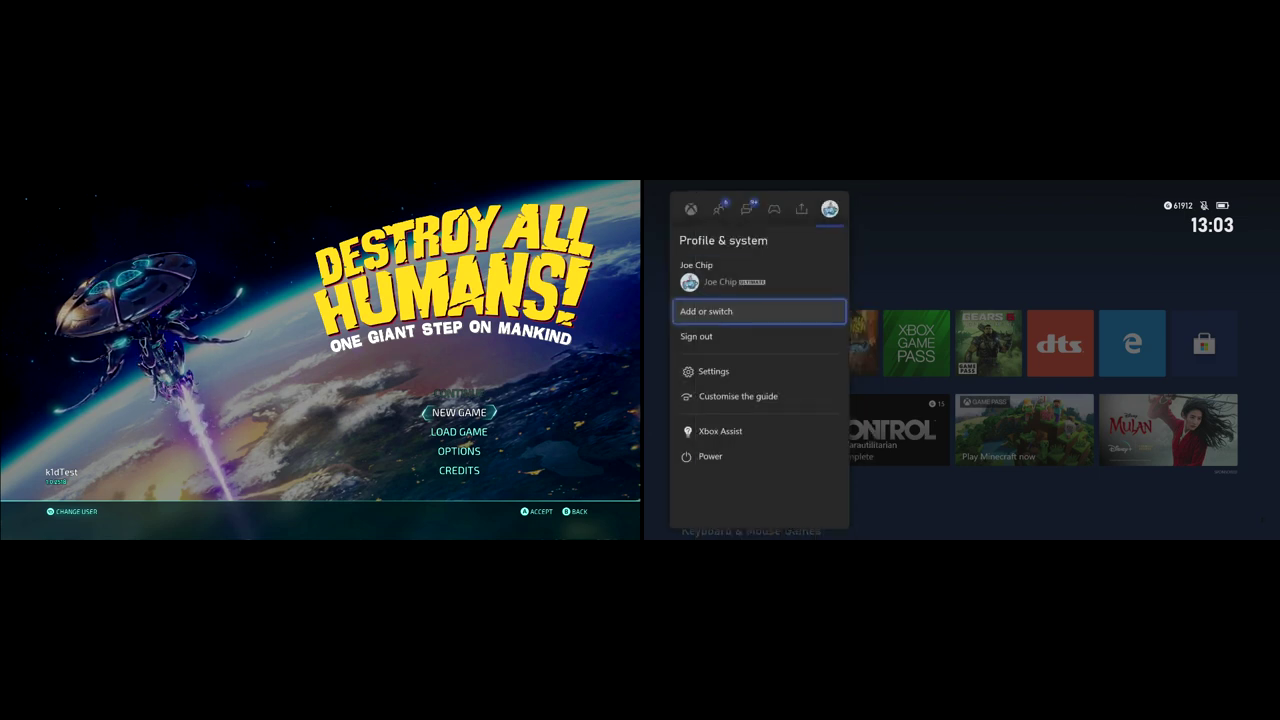
{"action": "key", "text": "Escape"}
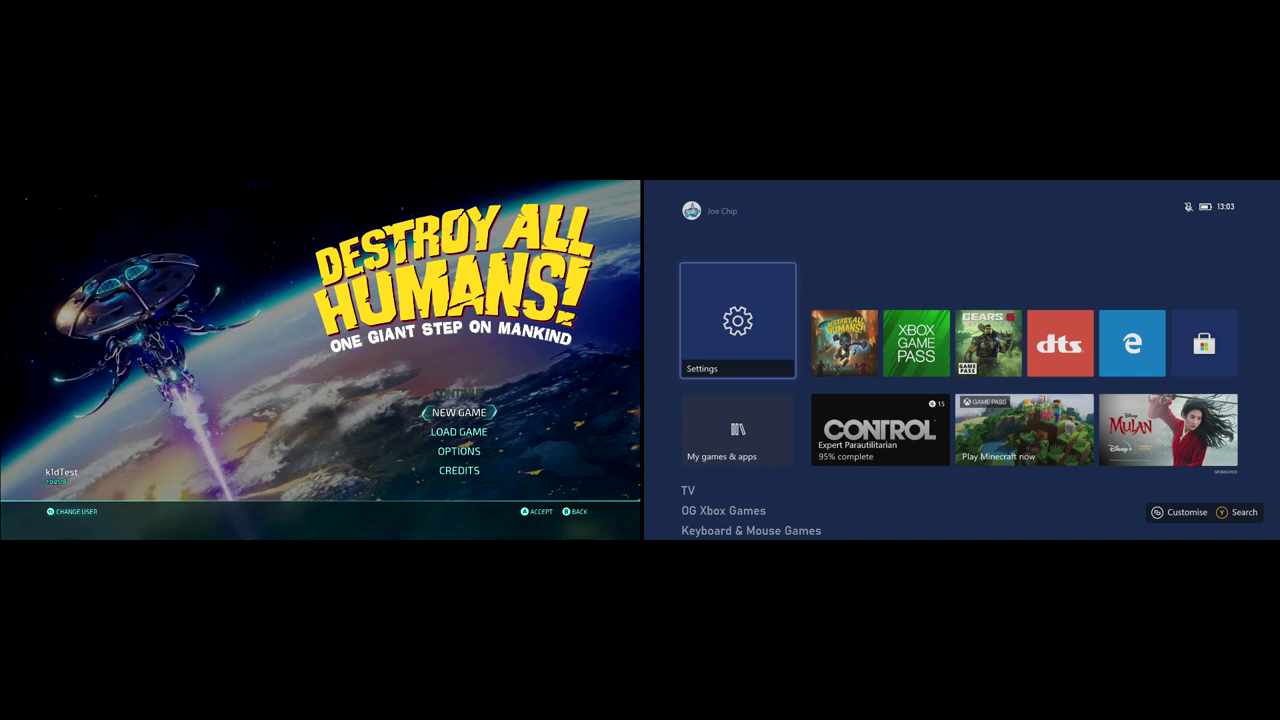
Step: Try to launch Destroy All Humans! on the second console and review the choices to play here instead or cancel
{"action": "key", "text": "Right"}
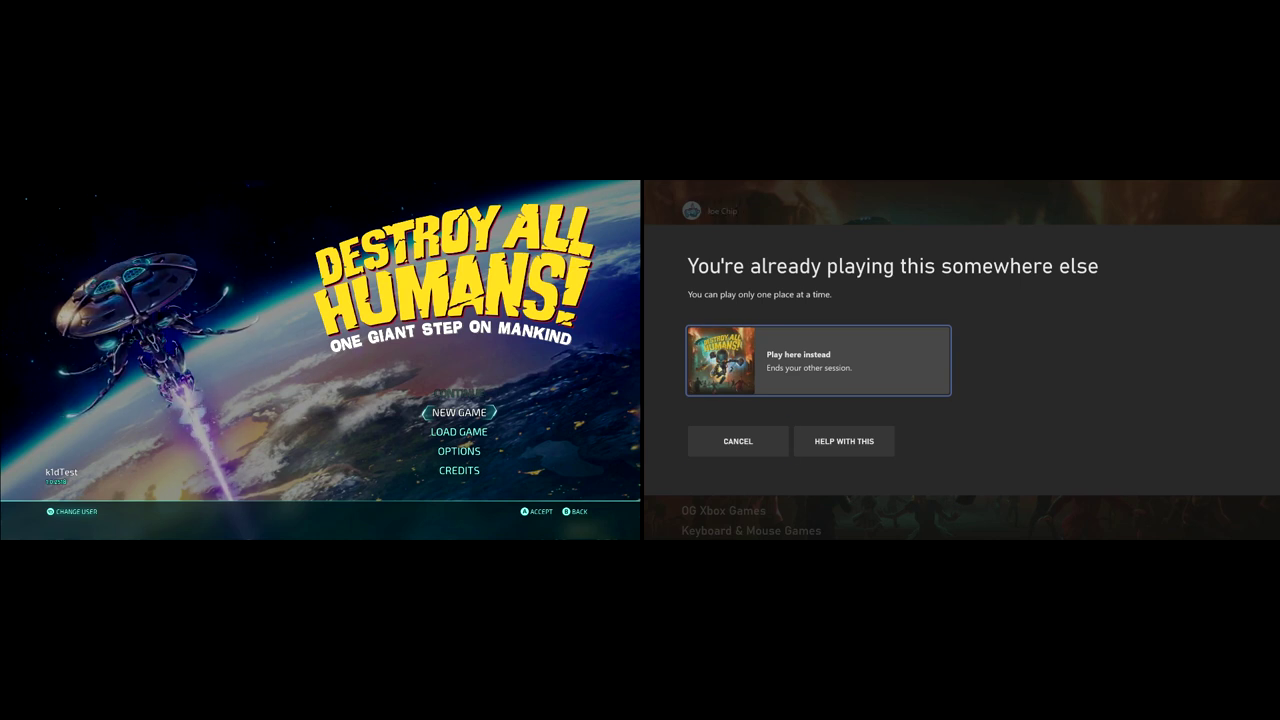
{"action": "key", "text": "Down"}
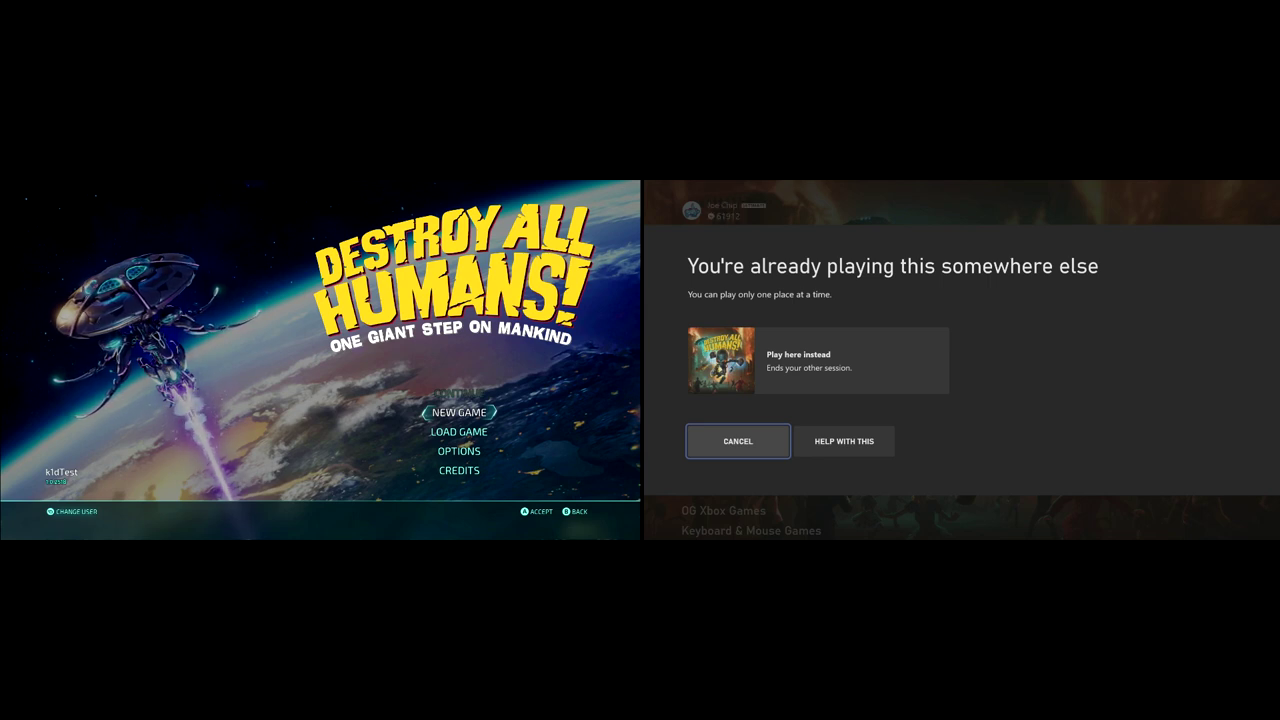
{"action": "key", "text": "Up"}
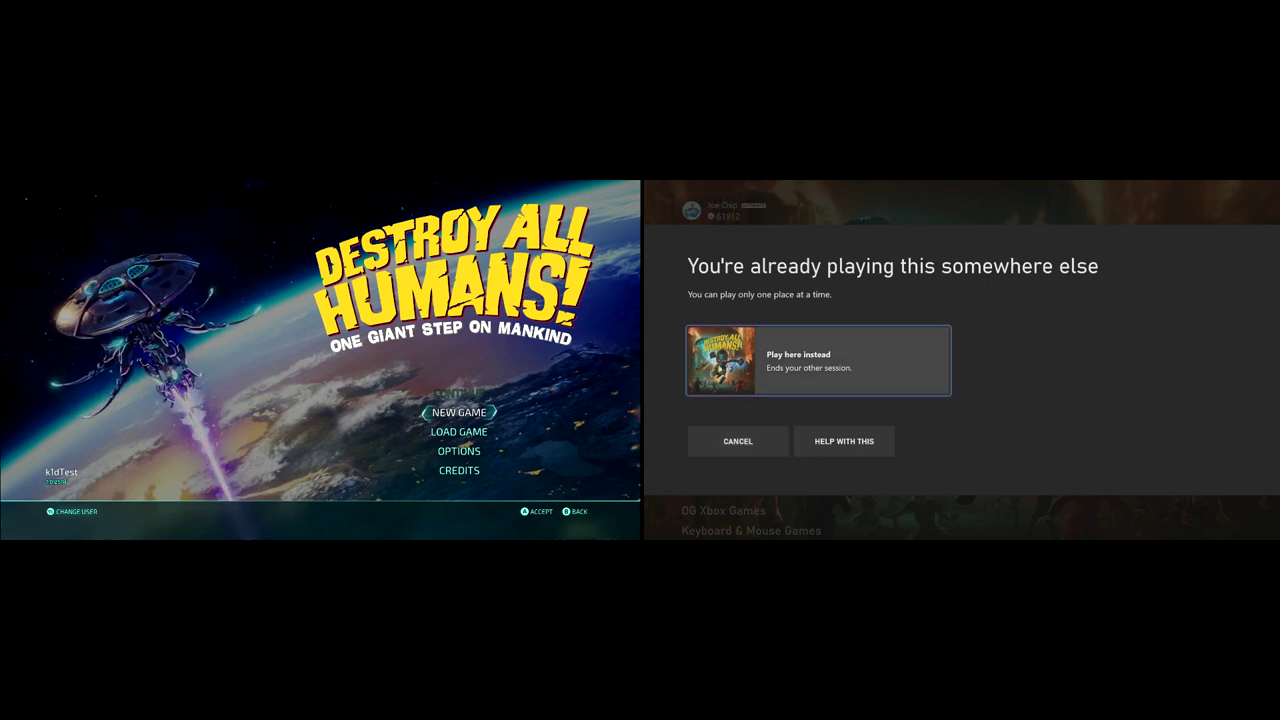
{"action": "key", "text": "Down"}
{"action": "key", "text": "Up"}
{"action": "key", "text": "Down"}
{"action": "key", "text": "Up"}
{"action": "key", "text": "Down"}
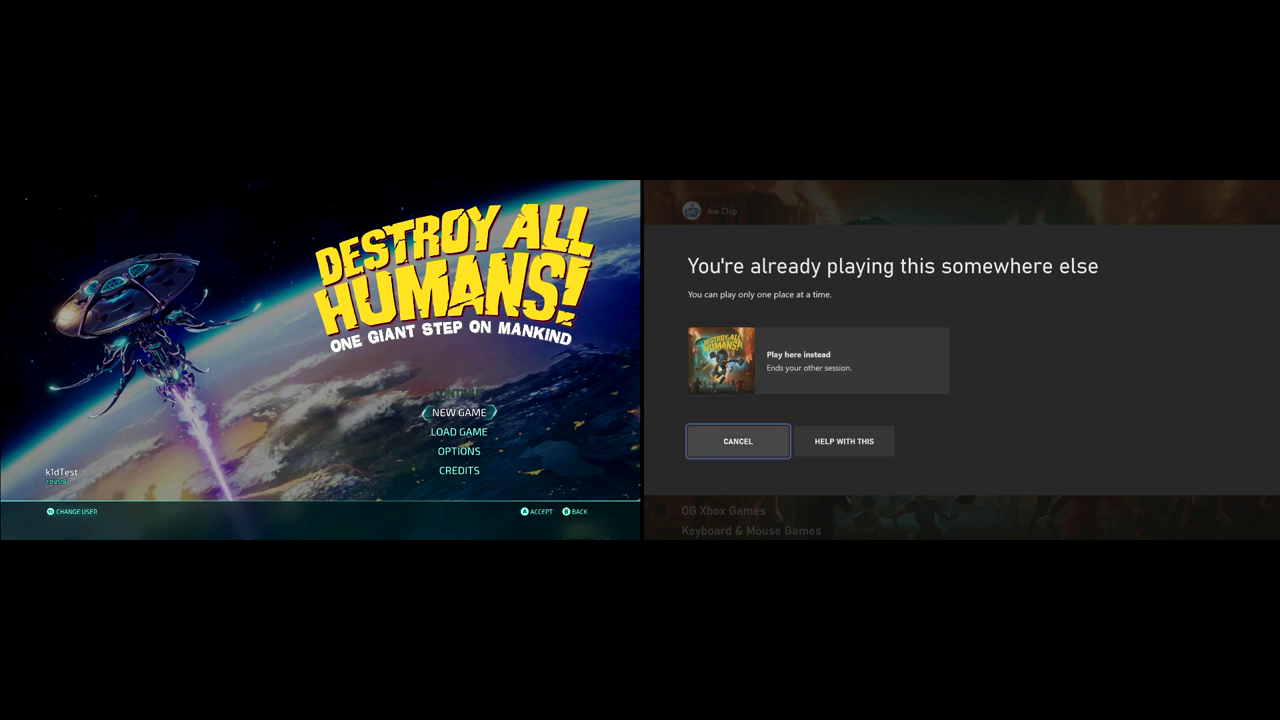
{"action": "key", "text": "Up"}
{"action": "key", "text": "Down"}
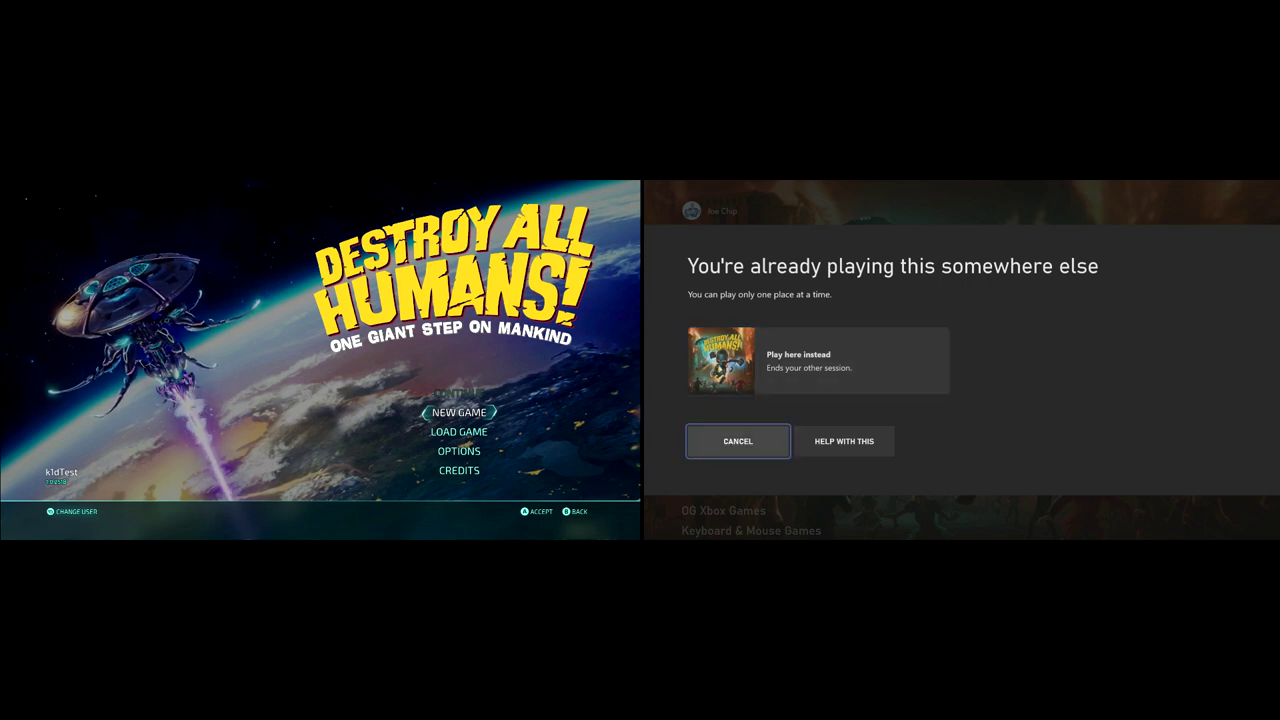